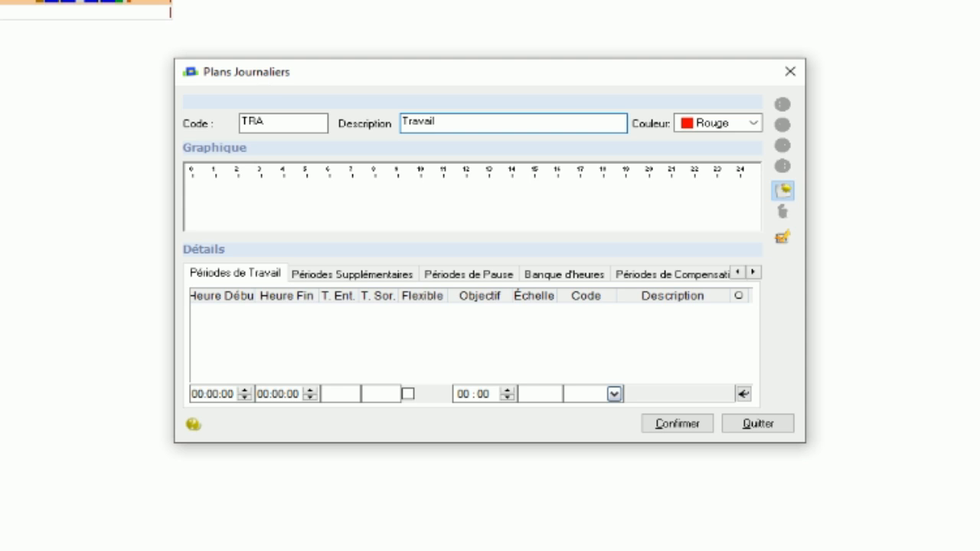
# Set the daily plan's colour to Vert and enter 08:00:00 to 12:00:00 as the first work period's hours
pyautogui.click(755, 123)
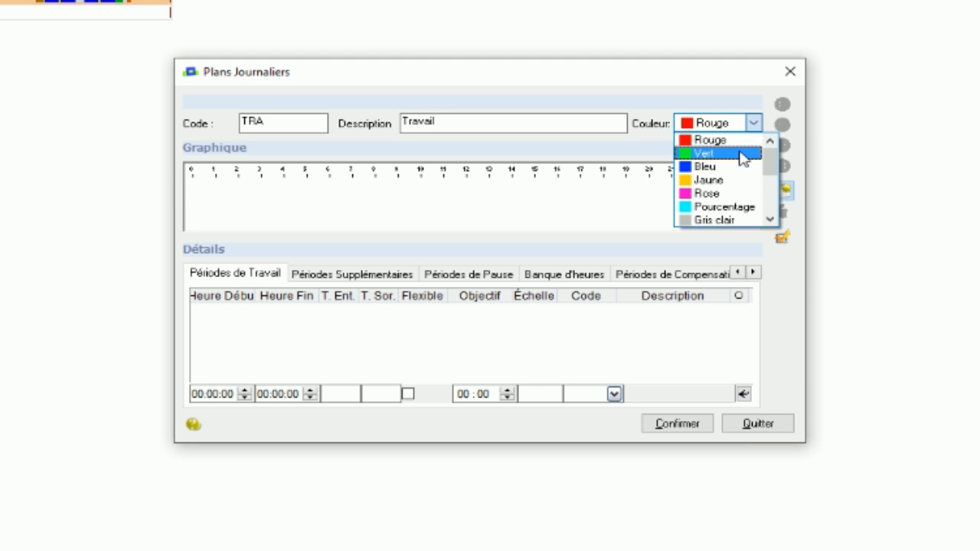
pyautogui.click(744, 156)
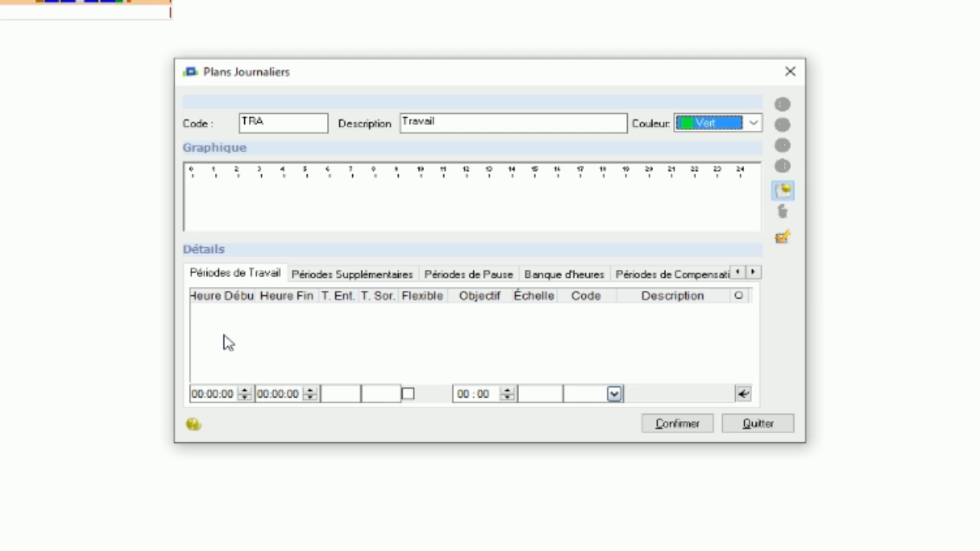
pyautogui.click(198, 397)
pyautogui.write('08')
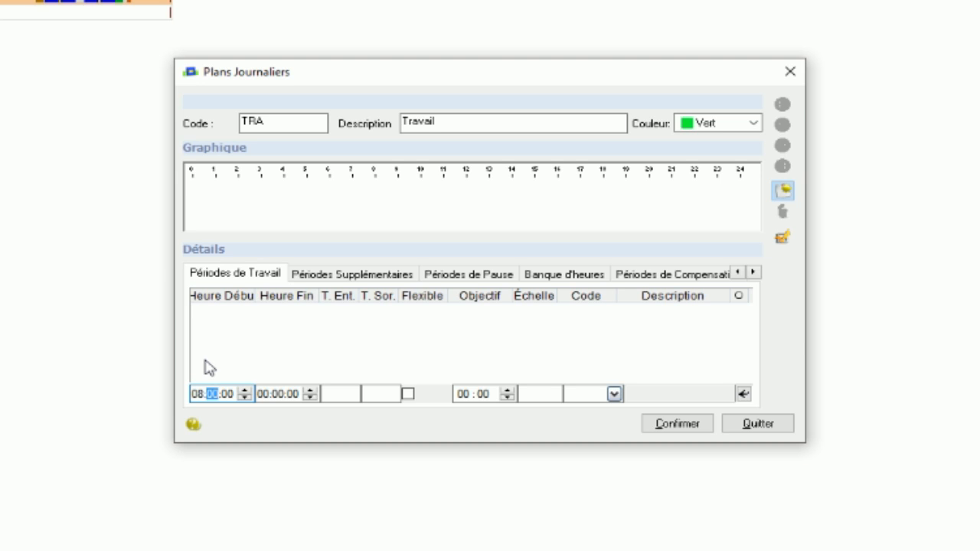
pyautogui.write('00')
pyautogui.write('00')
pyautogui.write('12')
# Set the first work period's entry tolerance, exit tolerance and scale to 1, keeping it non-flexible
pyautogui.press('Tab')
pyautogui.write('1')
pyautogui.press('Tab')
pyautogui.write('1')
pyautogui.click(407, 395)
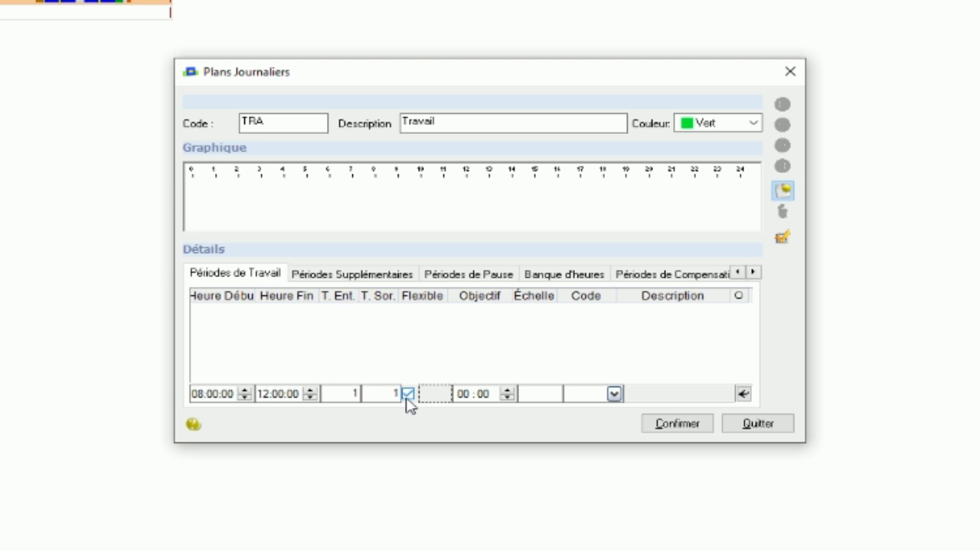
pyautogui.click(408, 395)
pyautogui.click(555, 396)
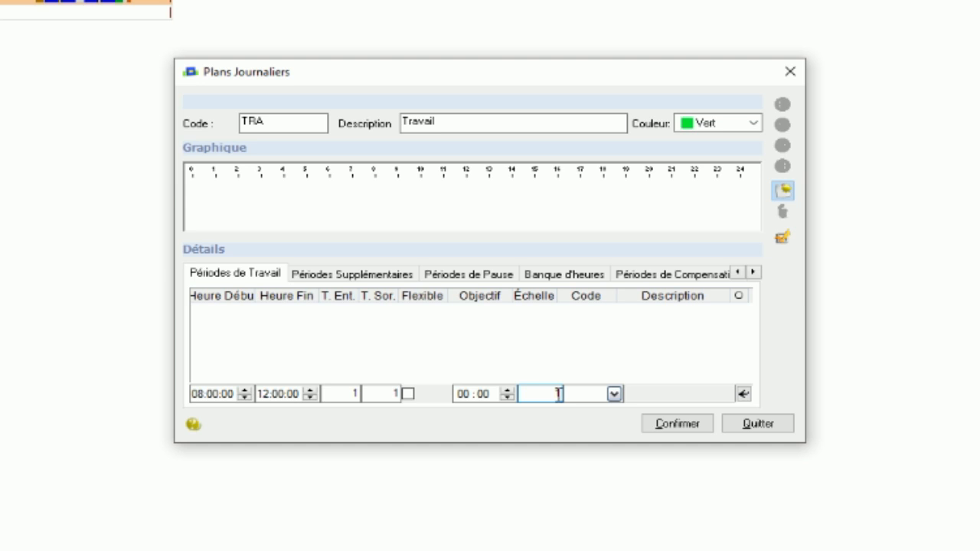
# Assign code TNO (Travail normal) to the first work period and insert its record
pyautogui.click(614, 393)
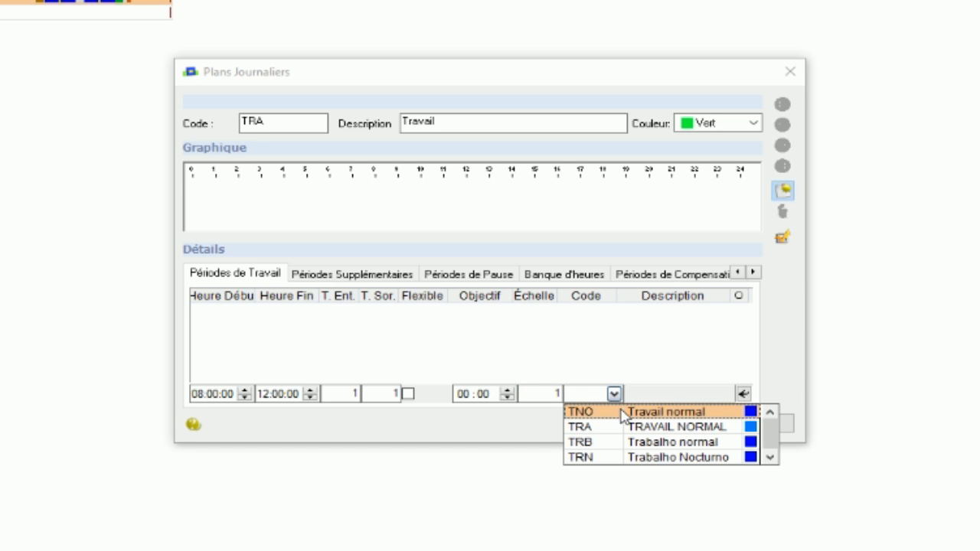
pyautogui.click(622, 414)
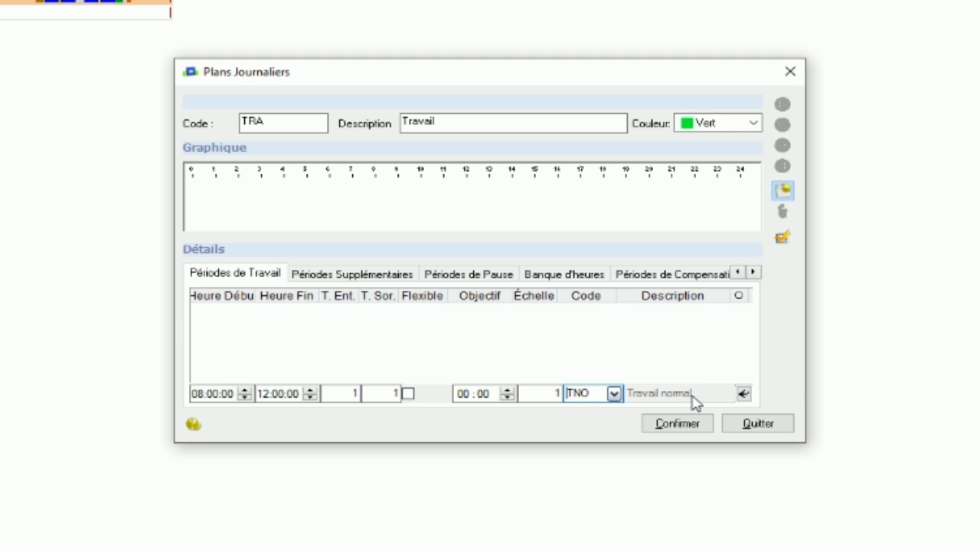
pyautogui.click(742, 394)
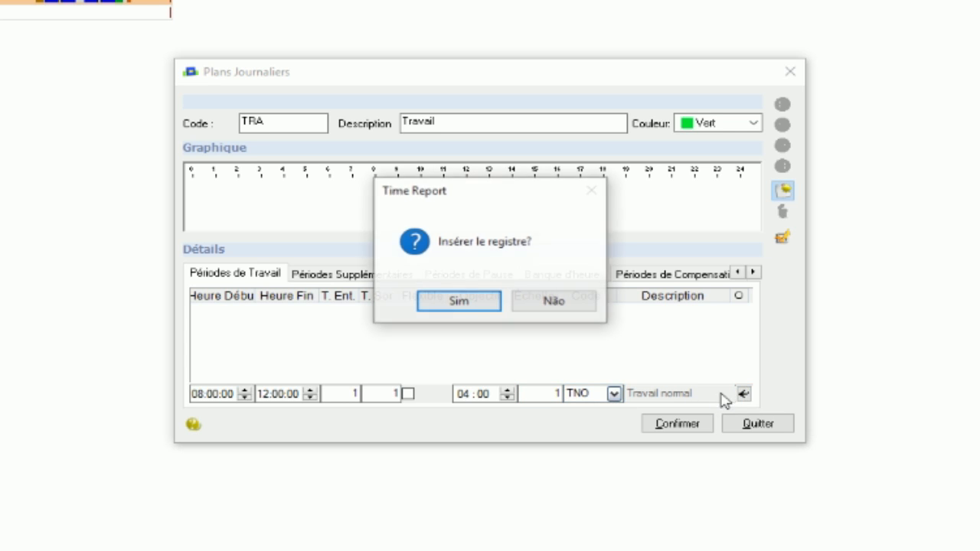
pyautogui.click(471, 305)
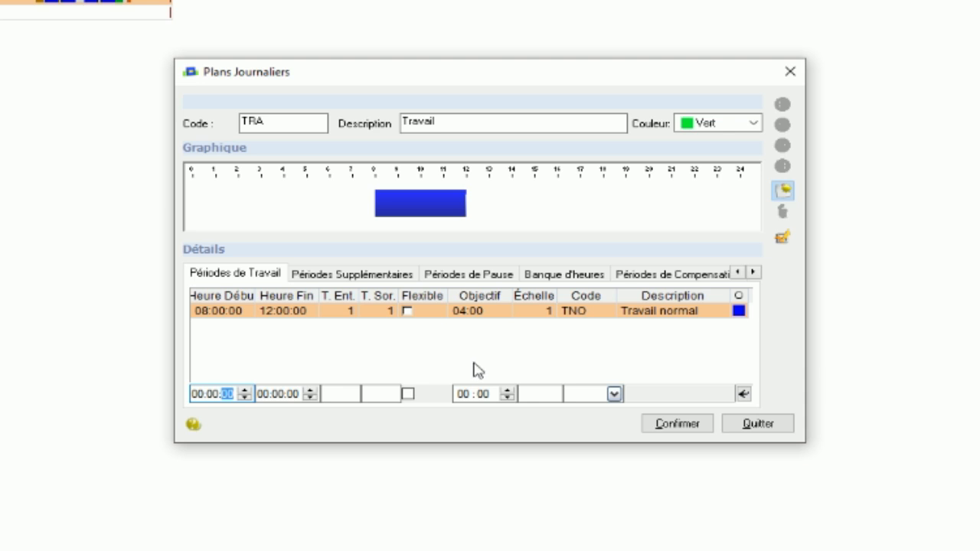
# Enter 13:00:00 to 17:00:00 as the hours of a second work period
pyautogui.click(201, 394)
pyautogui.write('13')
pyautogui.press('Tab')
pyautogui.write('17')
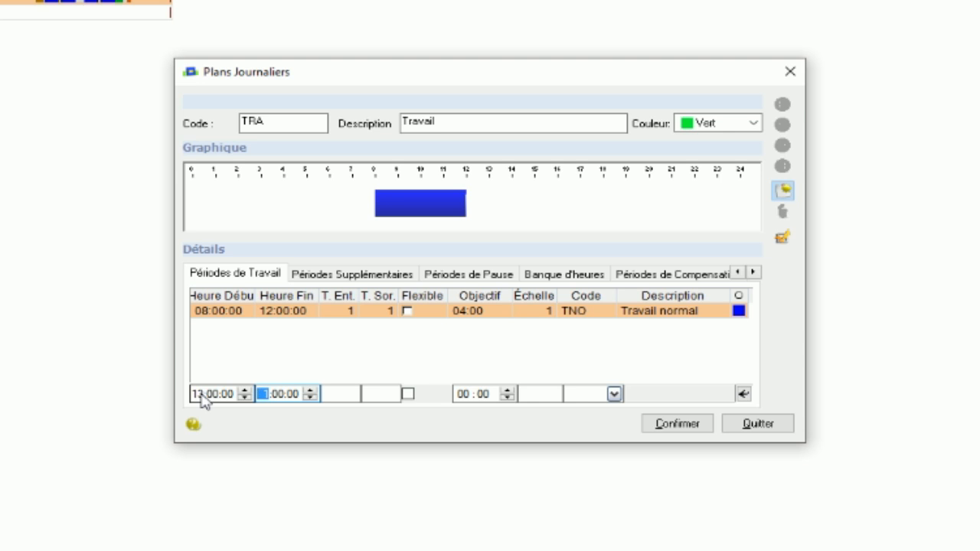
pyautogui.press('Tab')
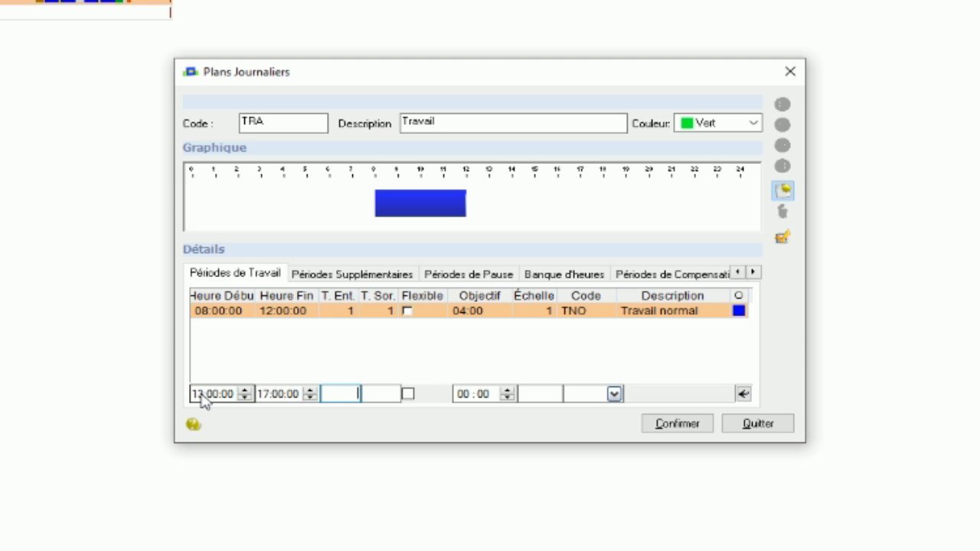
# Set the second work period's entry tolerance, exit tolerance and scale to 1
pyautogui.write('1')
pyautogui.press('Tab')
pyautogui.write('1')
pyautogui.press('Tab')
pyautogui.press('Tab')
pyautogui.press('Tab')
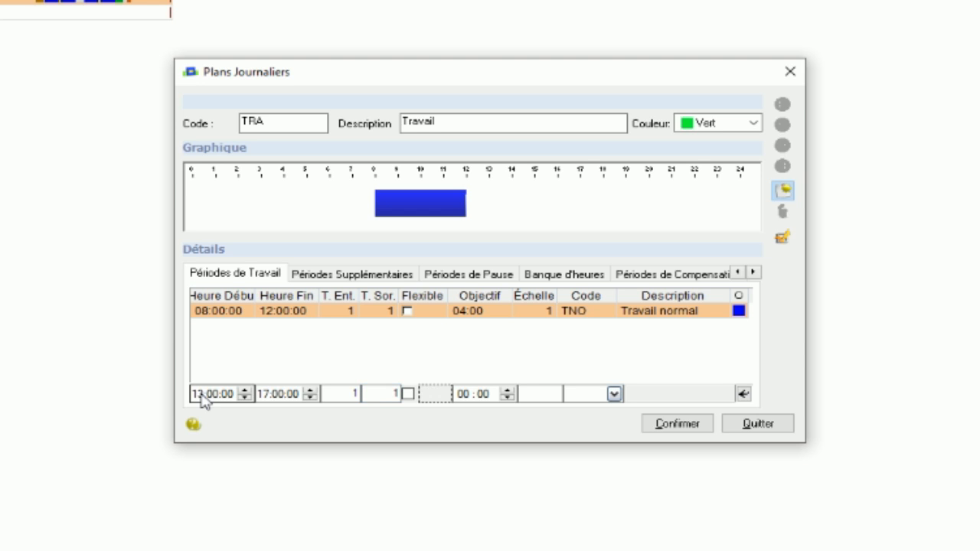
pyautogui.write('1')
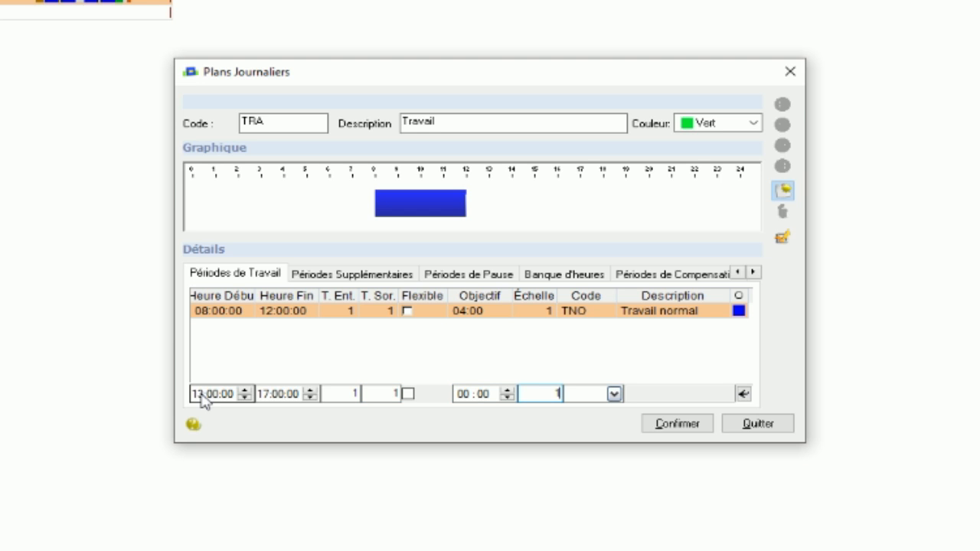
# Assign code TNO (Travail normal) to the 13:00 to 17:00 work period and insert its record
pyautogui.click(614, 394)
pyautogui.click(608, 422)
pyautogui.click(743, 393)
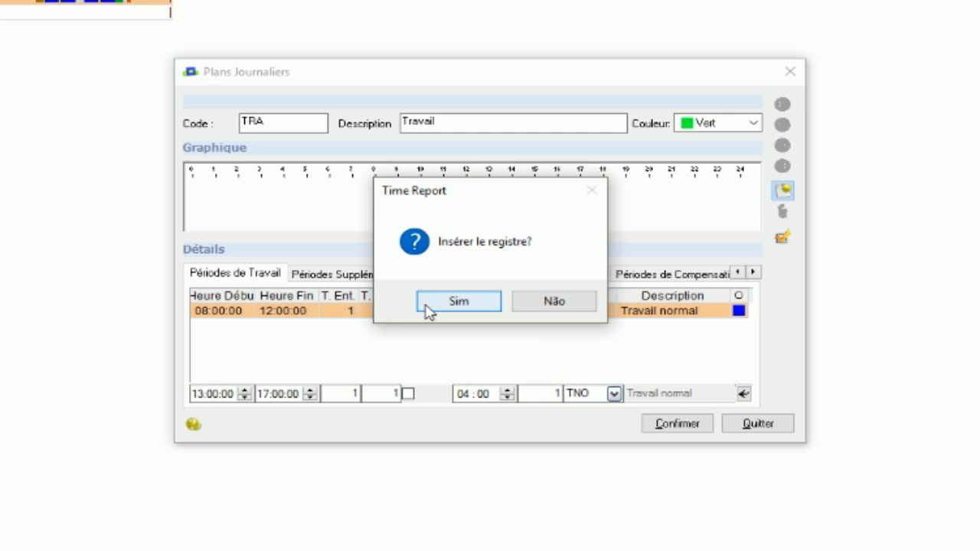
pyautogui.click(426, 307)
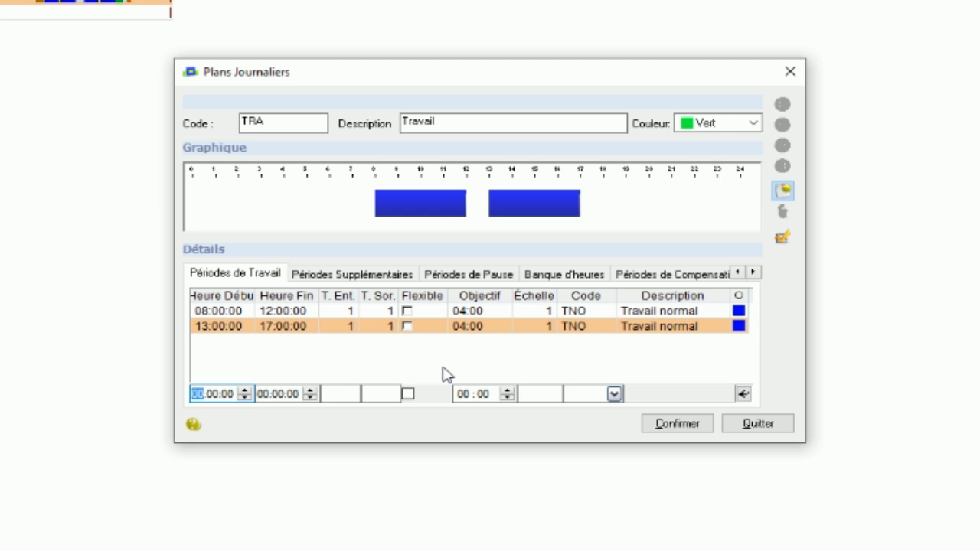
# Add a supplementary period from 18:00:00 to 19:00:00 with code HSU (Heures Supplémentaires)
pyautogui.click(395, 274)
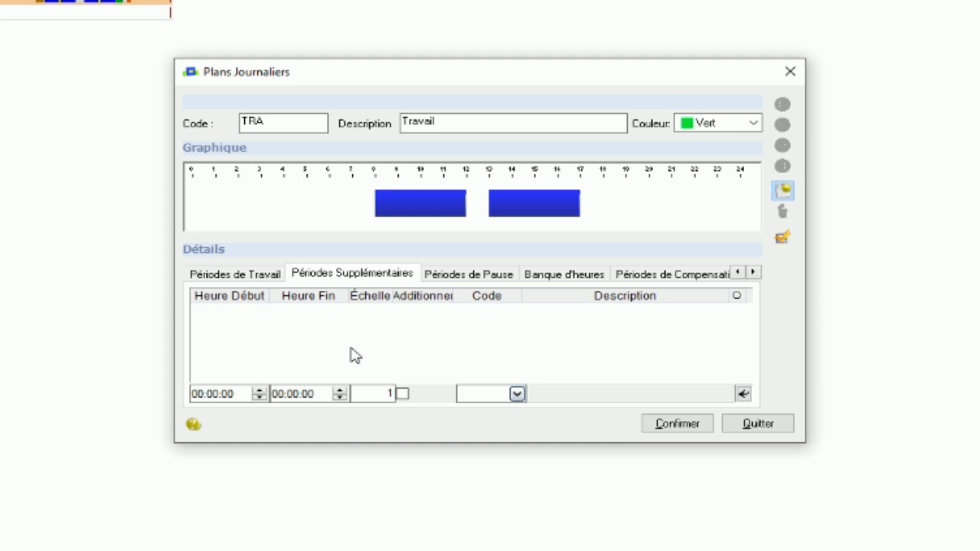
pyautogui.click(214, 394)
pyautogui.click(204, 395)
pyautogui.write('18')
pyautogui.press('Tab')
pyautogui.write('19')
pyautogui.click(517, 394)
pyautogui.click(534, 408)
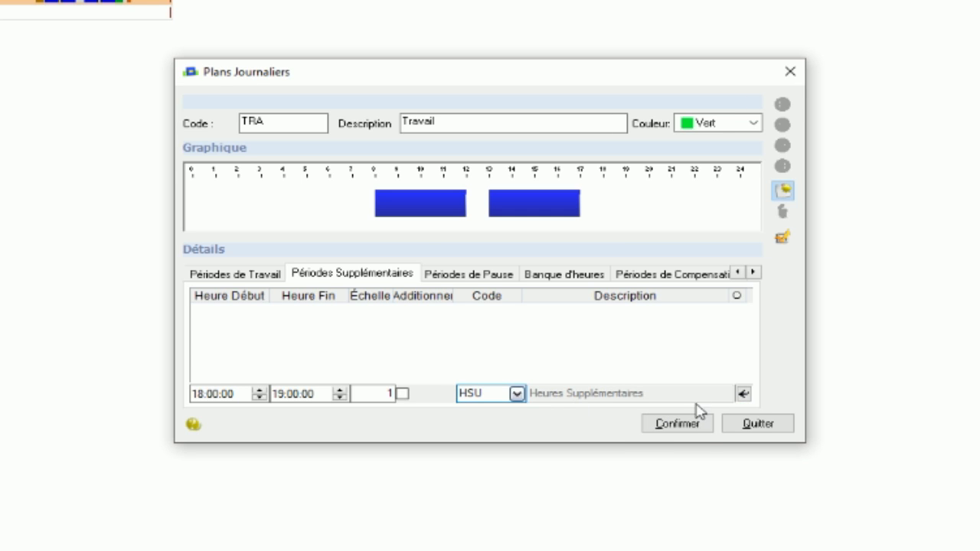
pyautogui.click(743, 393)
pyautogui.click(459, 301)
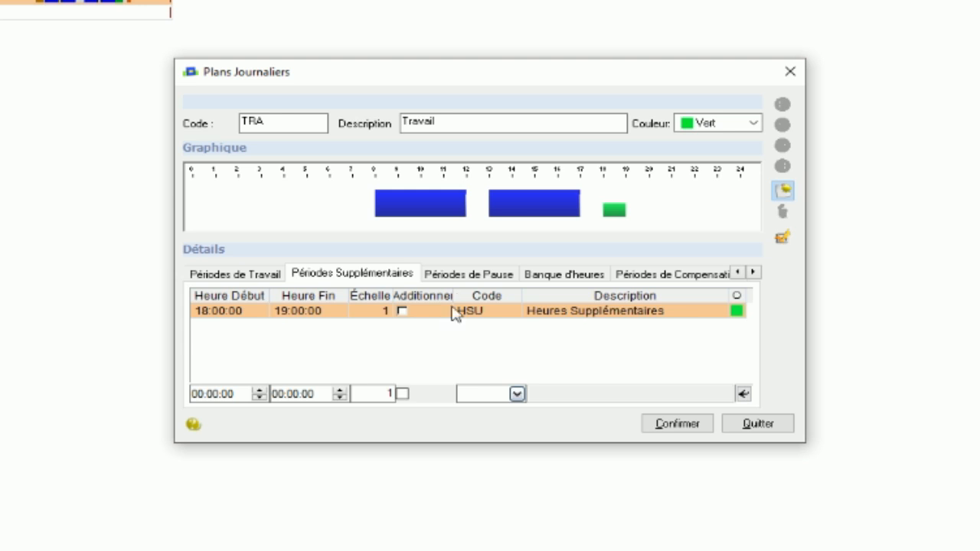
# Add a break period from 12:00:00 to 13:00:00 with the Supprimer Durée option off
pyautogui.click(465, 275)
pyautogui.click(242, 394)
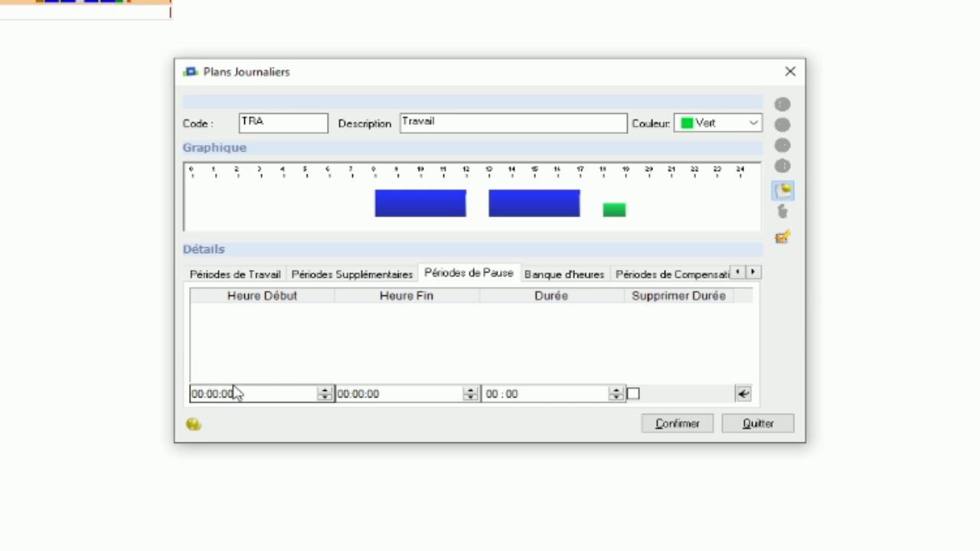
pyautogui.click(197, 395)
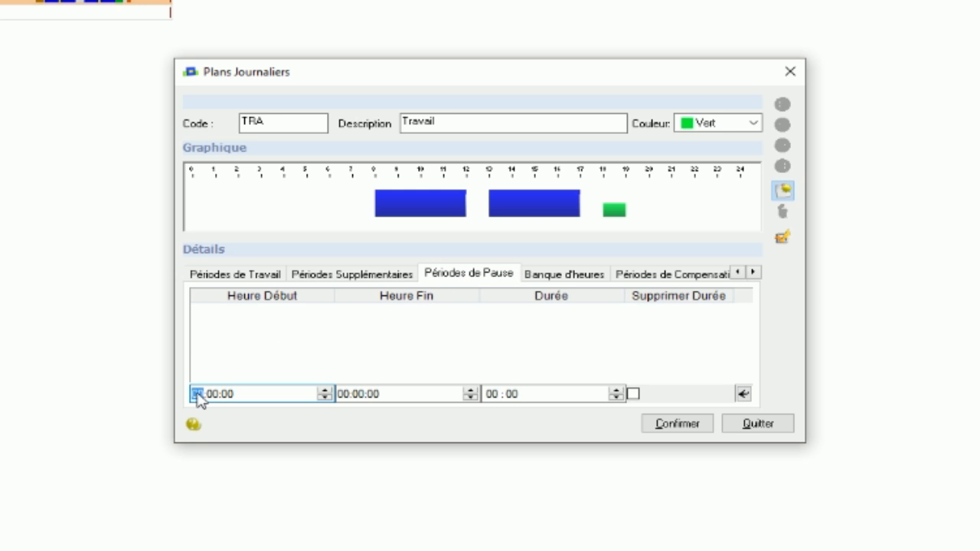
pyautogui.write('12')
pyautogui.press('Tab')
pyautogui.write('13')
pyautogui.press('Tab')
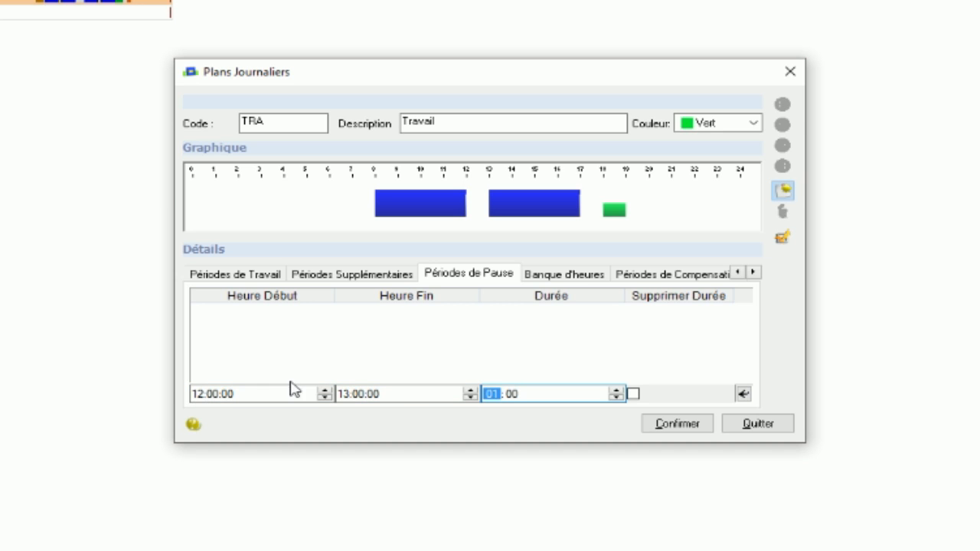
pyautogui.click(633, 394)
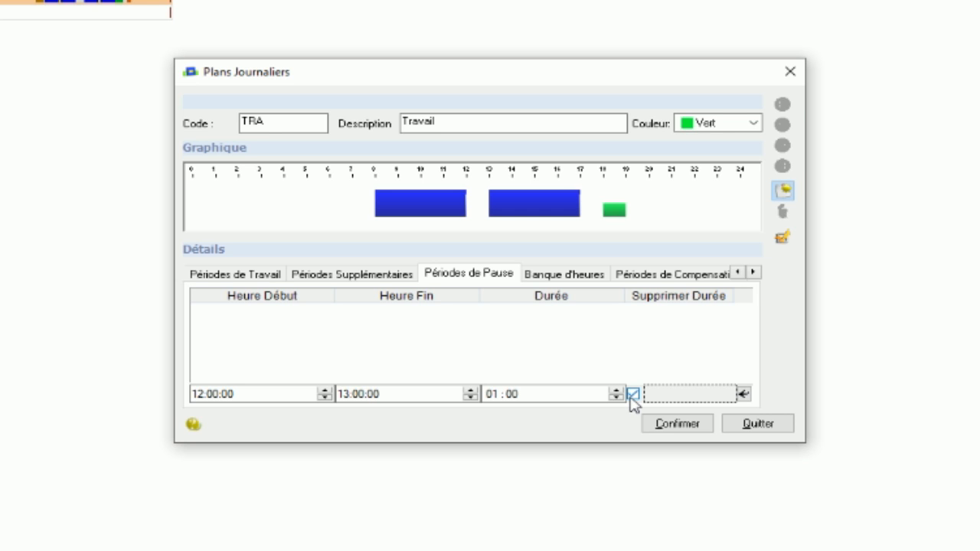
pyautogui.click(744, 394)
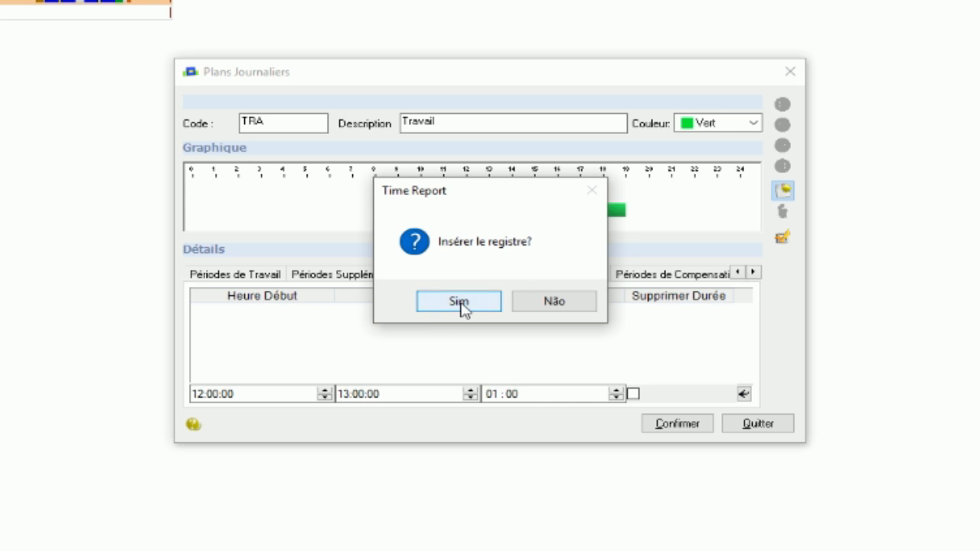
pyautogui.click(459, 302)
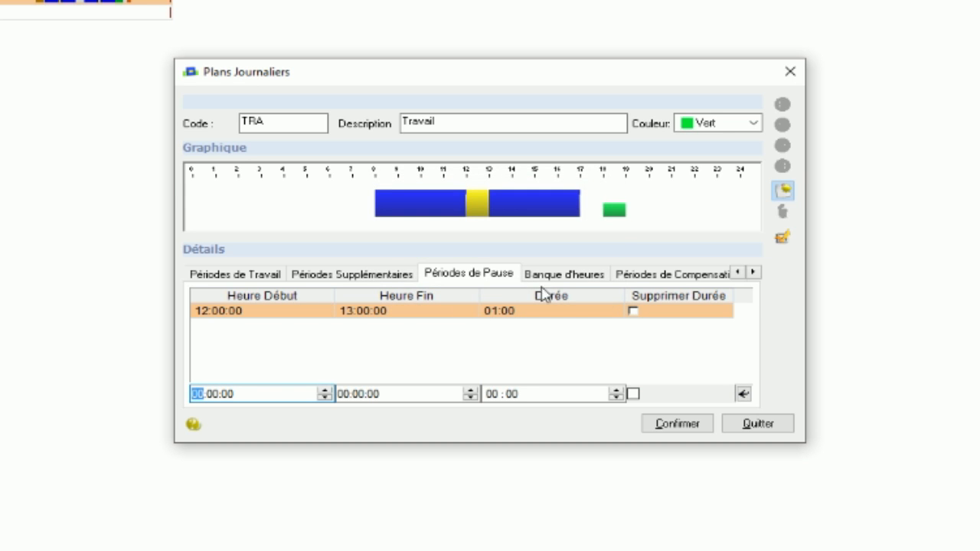
# Enter 17:05:00 to 17:55:00 as the hours of an hour-bank period
pyautogui.click(565, 277)
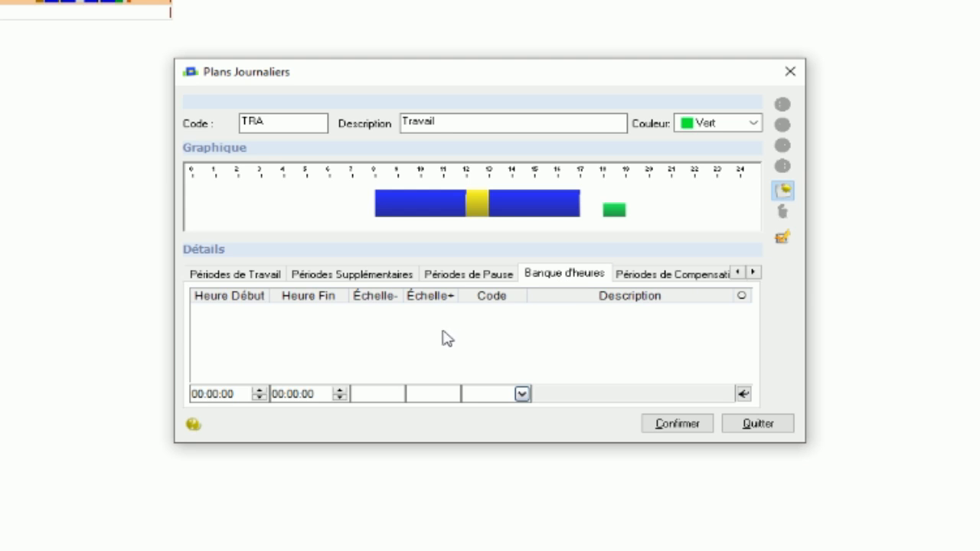
pyautogui.click(200, 393)
pyautogui.click(199, 395)
pyautogui.write('17')
pyautogui.press('Right')
pyautogui.press('Tab')
pyautogui.press('Left')
pyautogui.write('17')
pyautogui.press('Right')
pyautogui.write('55')
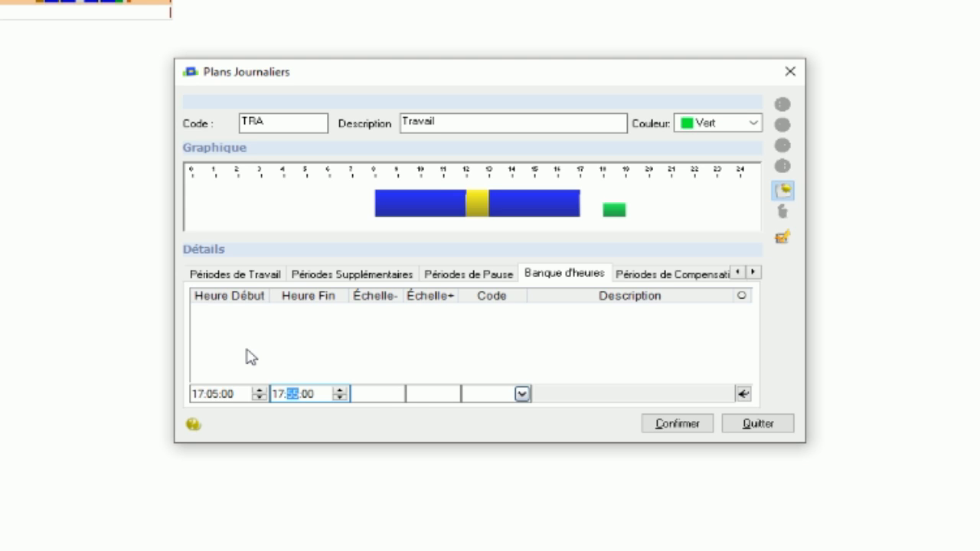
# Set both hour-bank scales to 1, assign code DEB (BANQUEDEHEURES) and insert the record
pyautogui.click(394, 395)
pyautogui.write('1')
pyautogui.click(418, 394)
pyautogui.write('1')
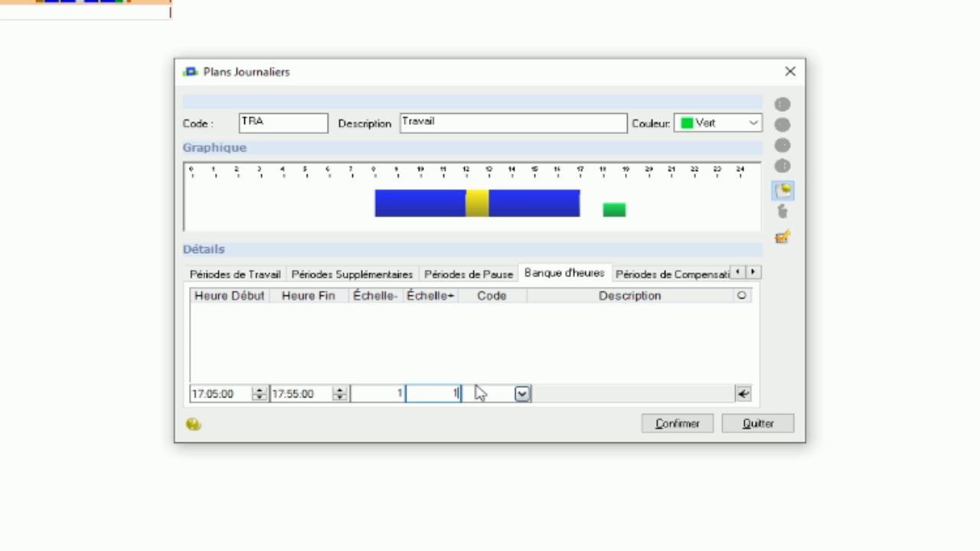
pyautogui.click(522, 394)
pyautogui.click(517, 412)
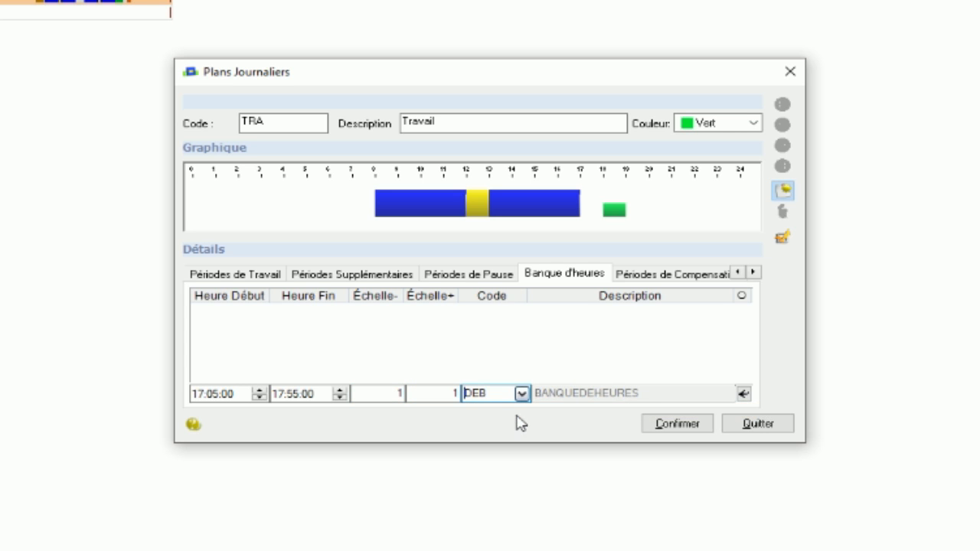
pyautogui.click(750, 396)
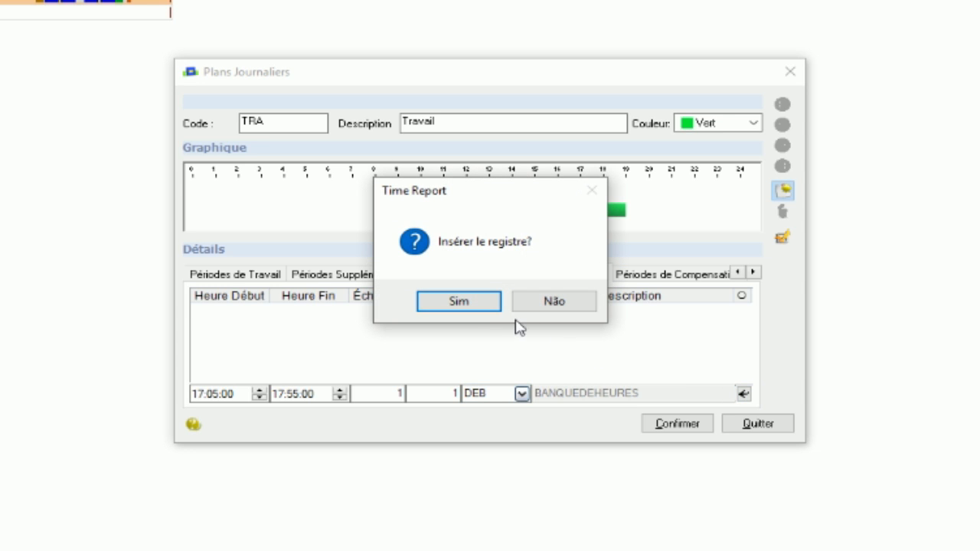
pyautogui.click(476, 306)
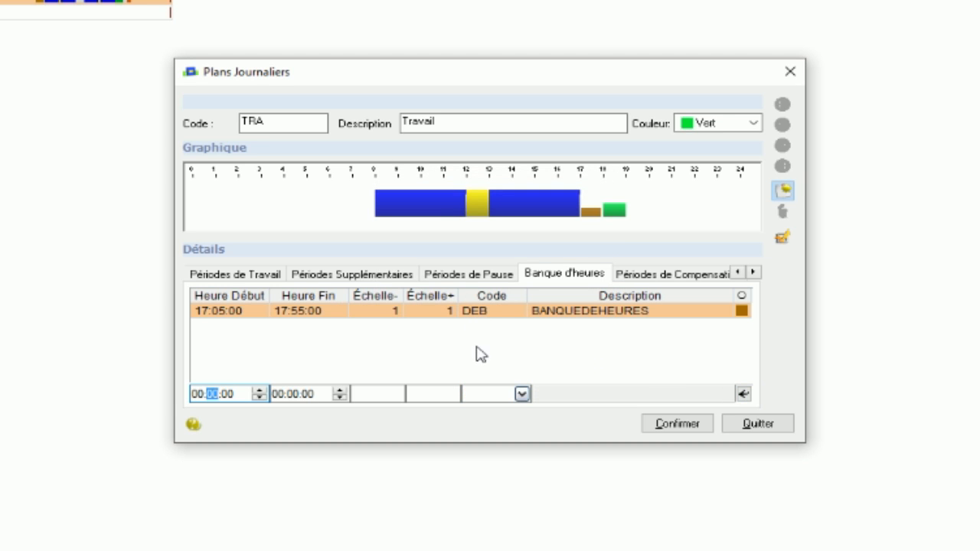
# Add a compensation period from 20:00:00 to 21:00:00 with code TCO (Compensation)
pyautogui.click(649, 277)
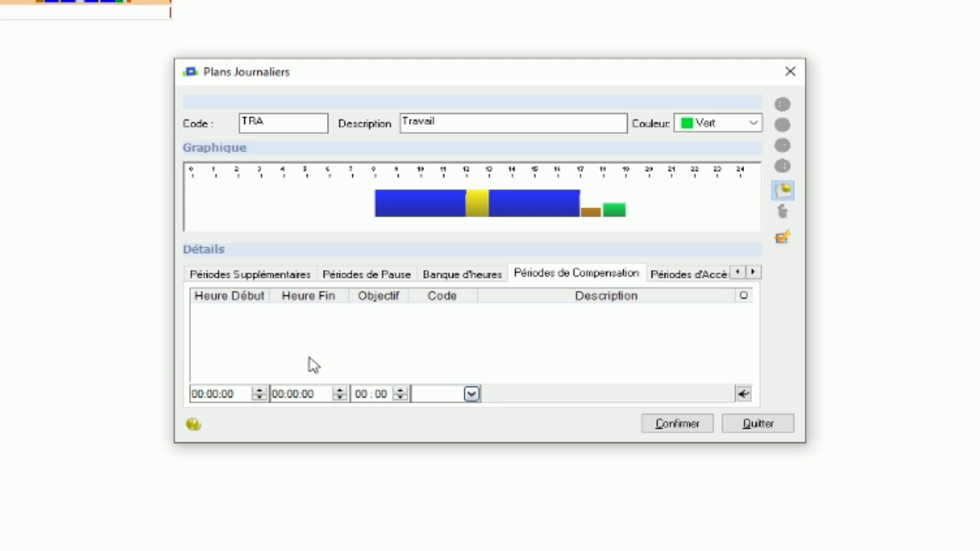
pyautogui.click(201, 396)
pyautogui.write('2')
pyautogui.press('Tab')
pyautogui.write('21')
pyautogui.click(472, 394)
pyautogui.click(417, 411)
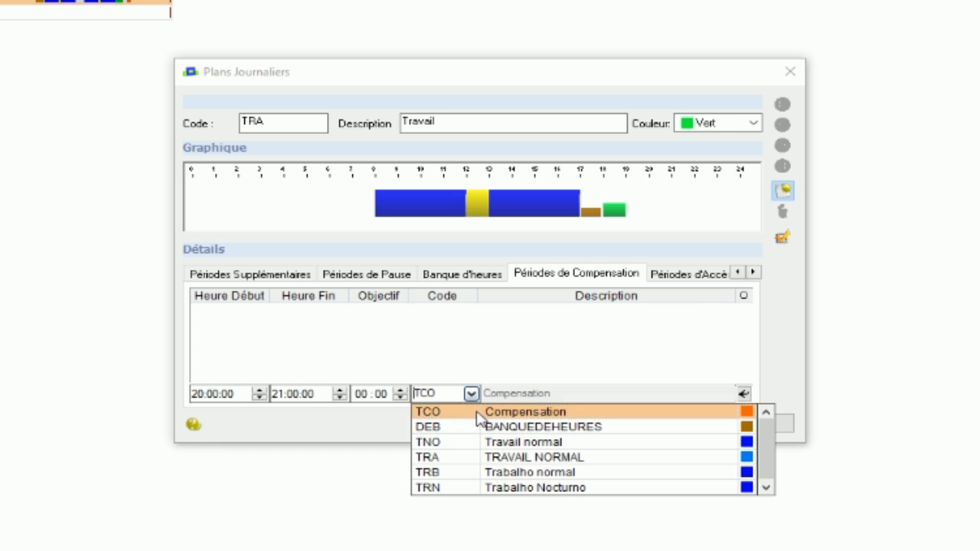
pyautogui.click(745, 395)
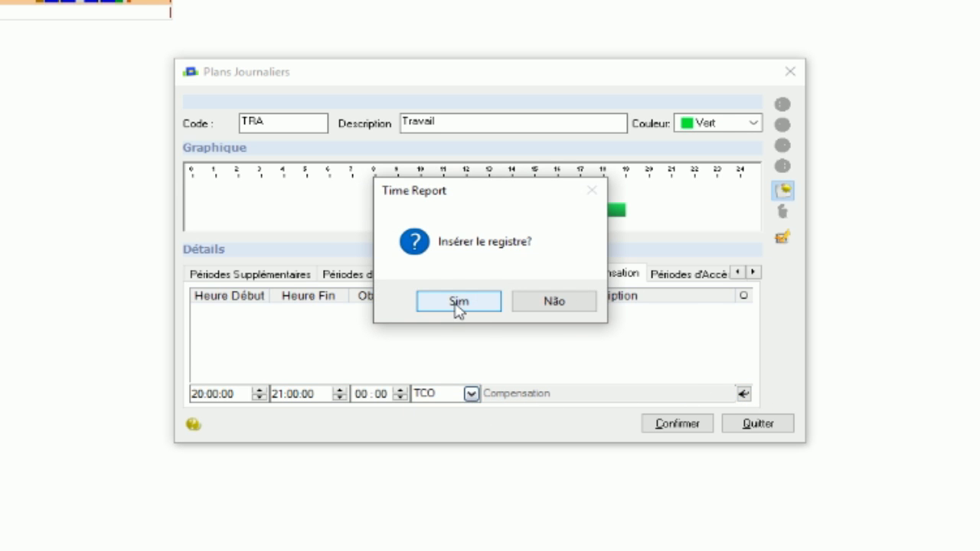
pyautogui.click(459, 302)
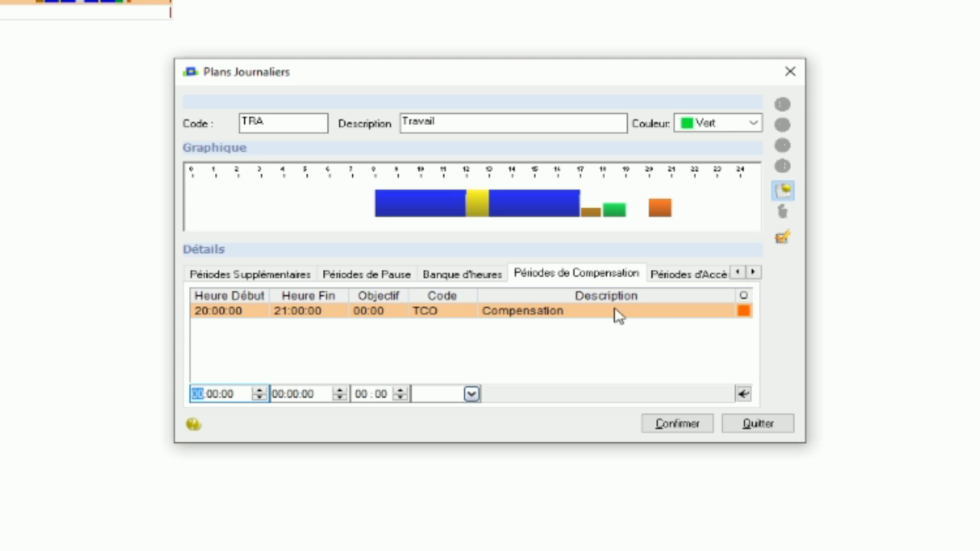
# Add an access period from 07:00:00 to 22:00:00 and confirm the daily plan
pyautogui.click(679, 279)
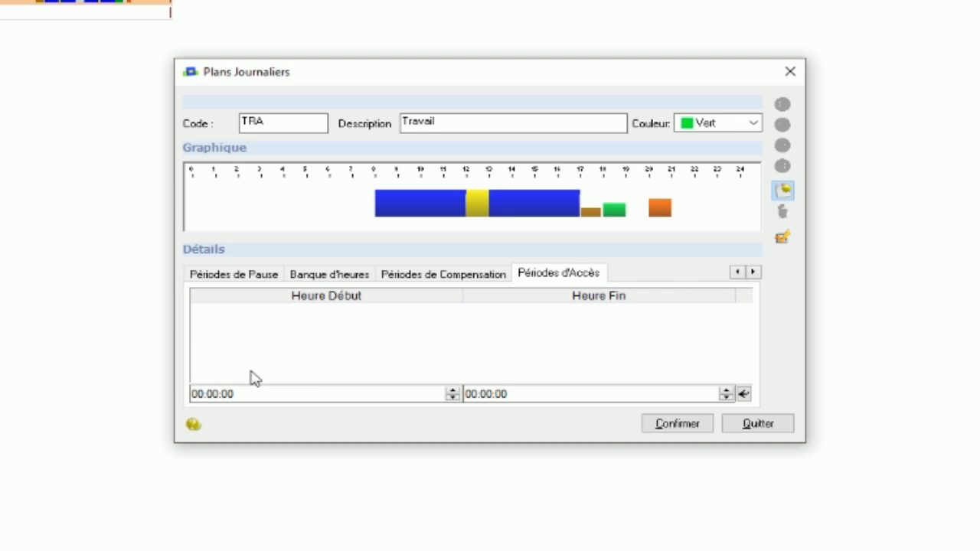
pyautogui.click(198, 396)
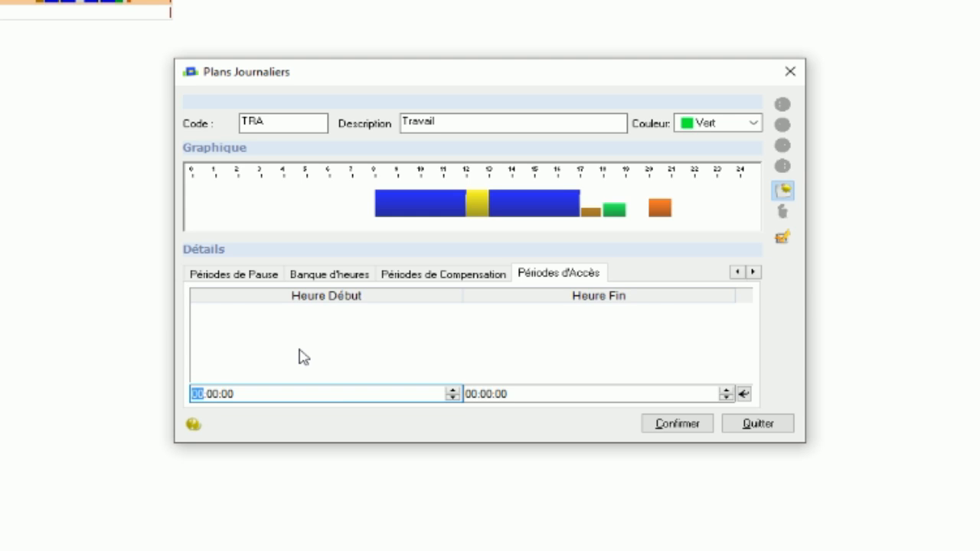
pyautogui.write('07')
pyautogui.press('Tab')
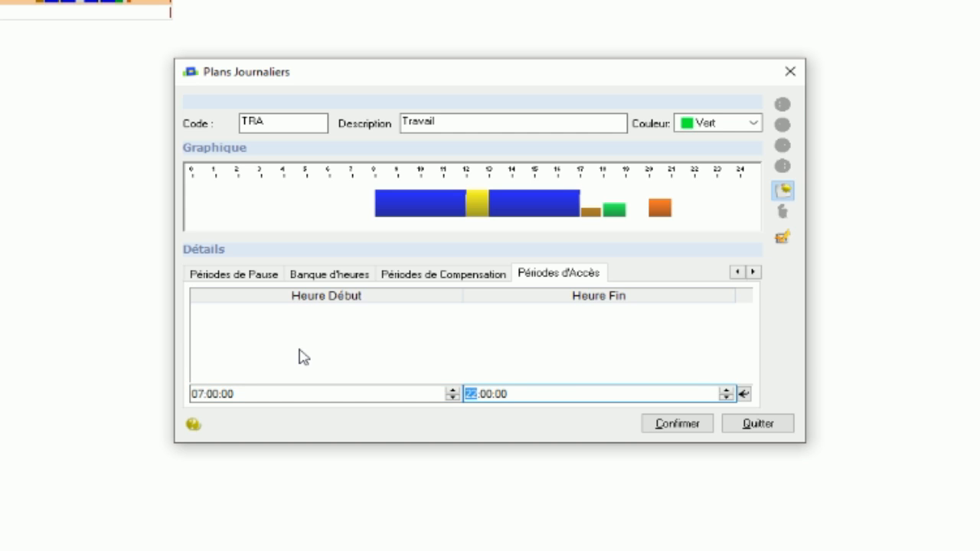
pyautogui.write('22')
pyautogui.click(745, 394)
pyautogui.click(464, 309)
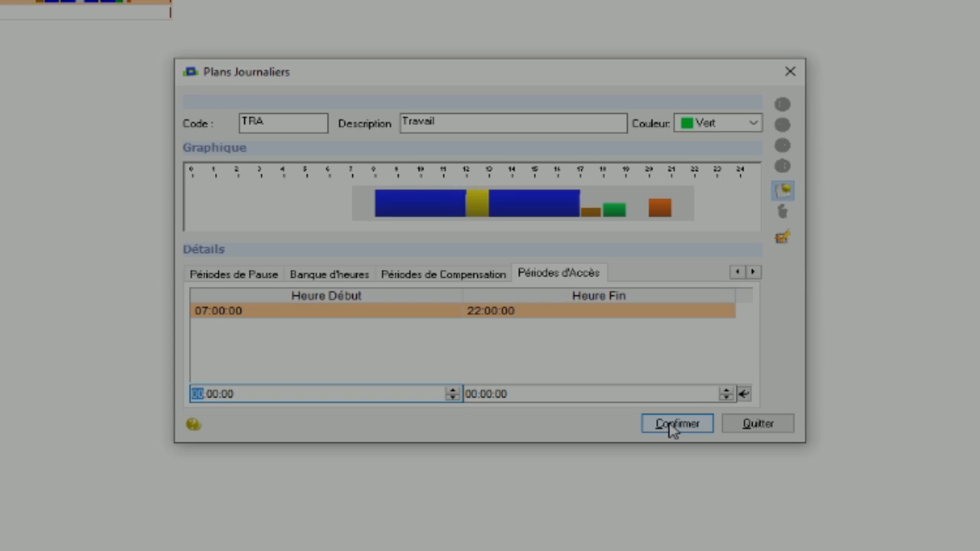
pyautogui.click(671, 426)
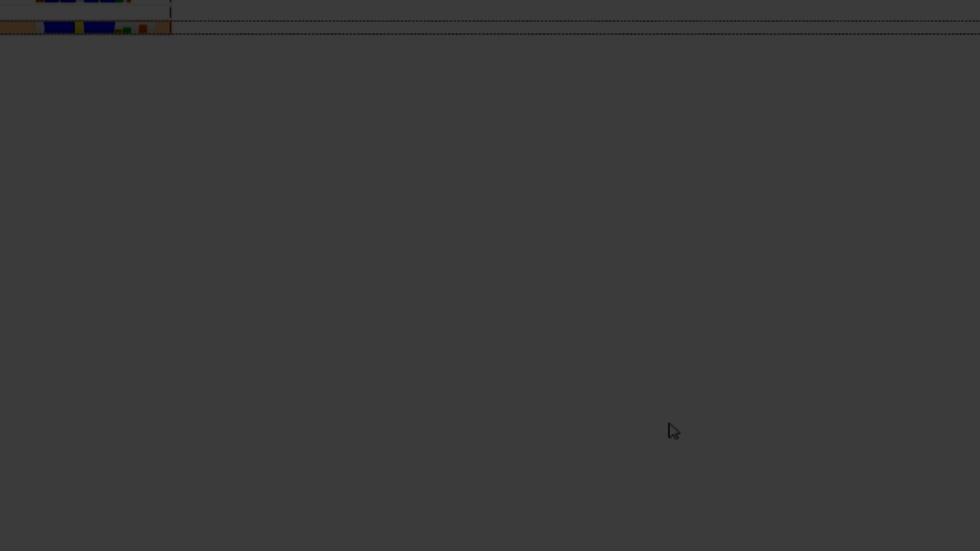